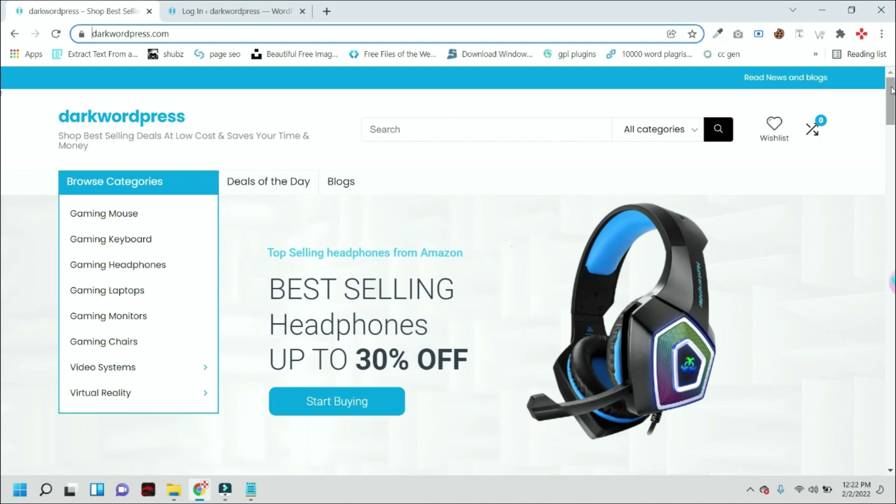
Step: Append wp to the site URL and log in to darkwordpress with the account password on wp-login.php
mouse_move(892, 90)
left_mouse_down()
mouse_move(894, 321)
mouse_move(893, 75)
left_mouse_up()
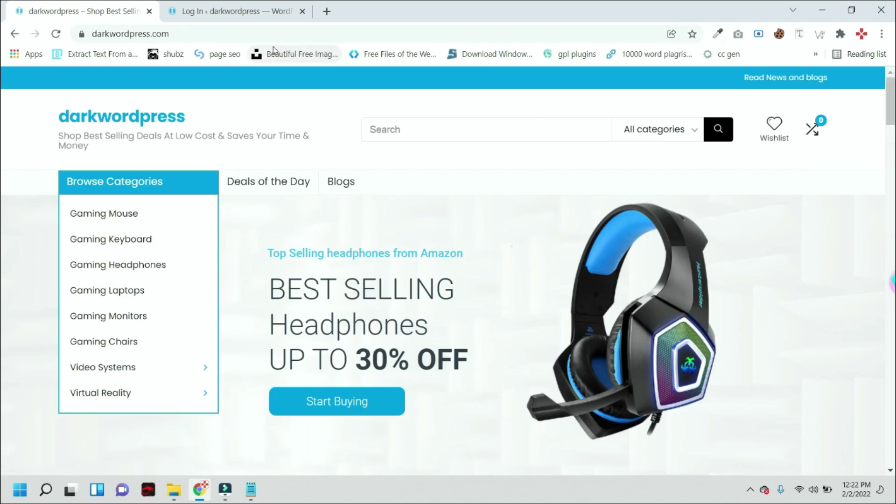
left_click(234, 31)
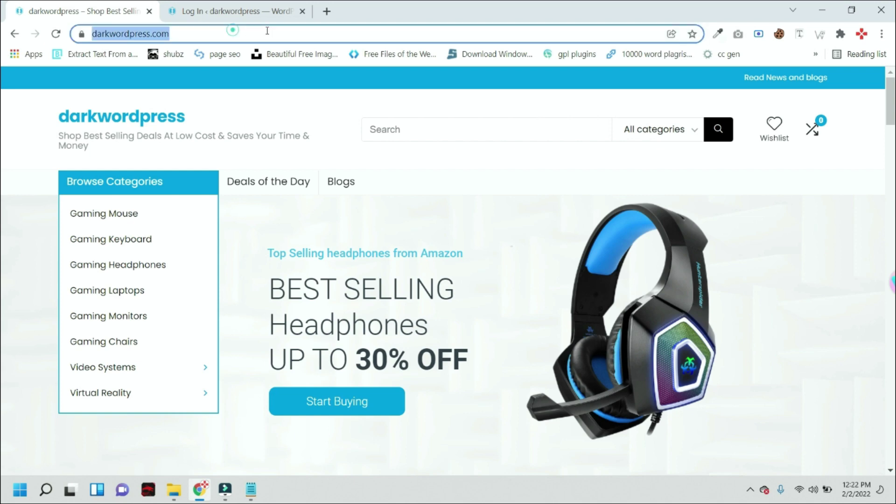
left_click(283, 31)
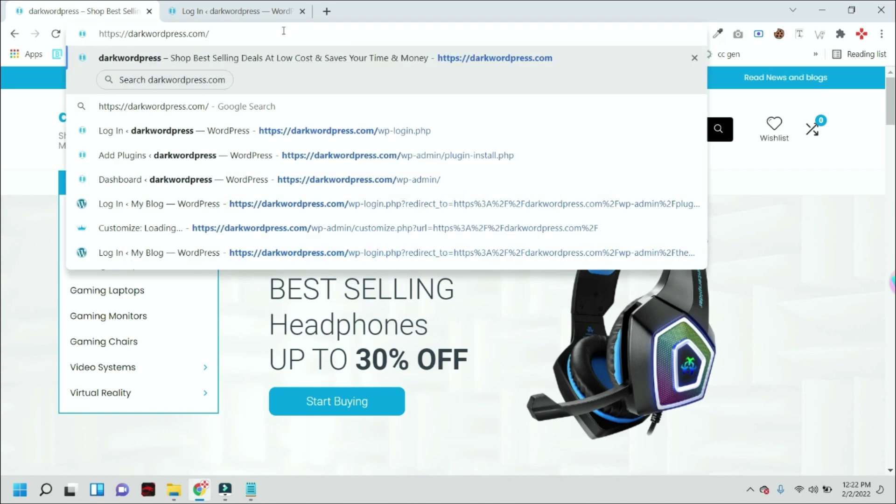
type("wp")
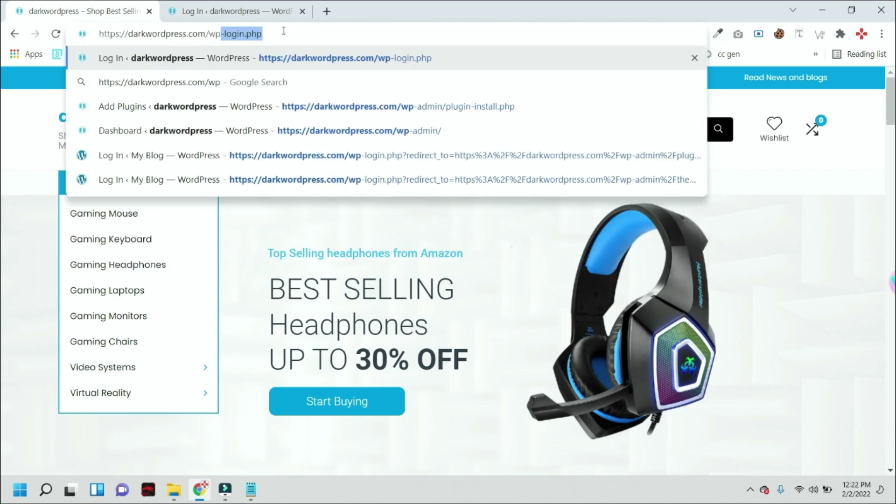
left_click(257, 8)
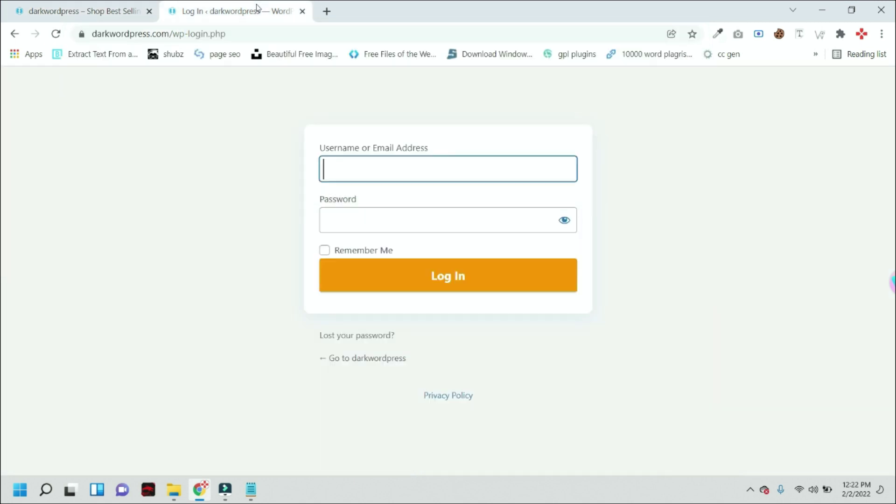
left_click(274, 170)
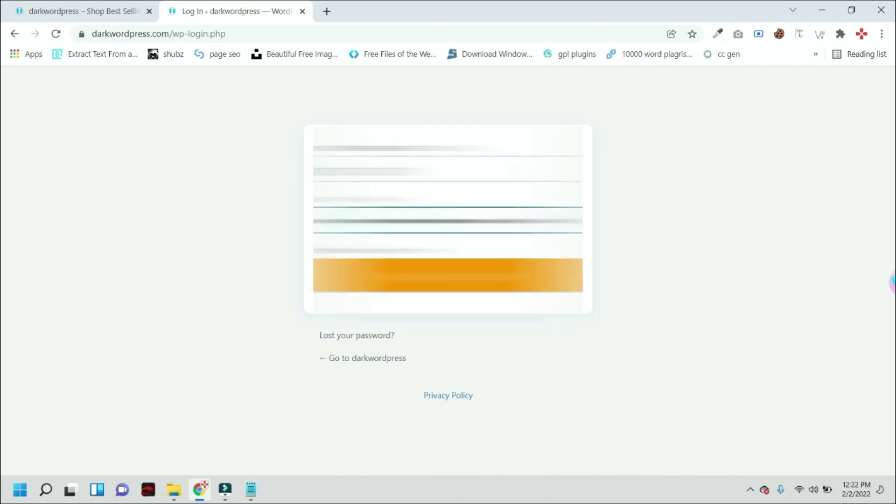
key("Return")
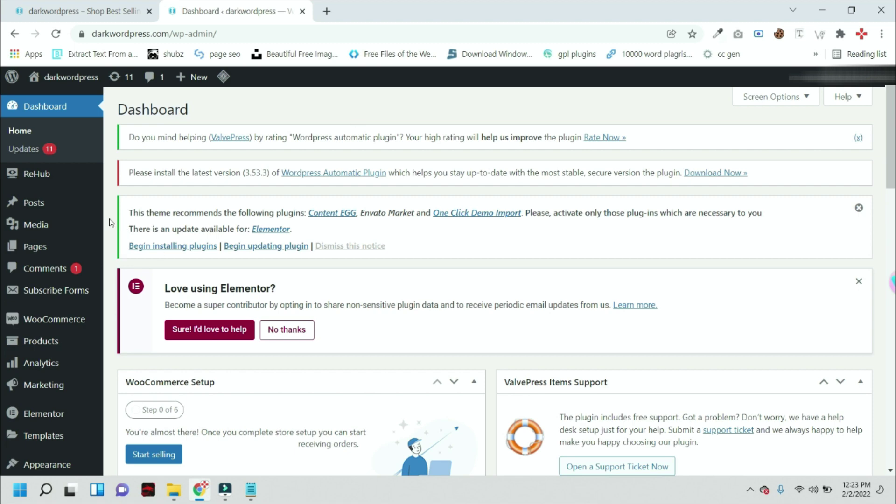
Step: Open WP Automatic's New campaign page in a new browser tab
scroll(112, 224, "down", 5)
mouse_move(6, 351)
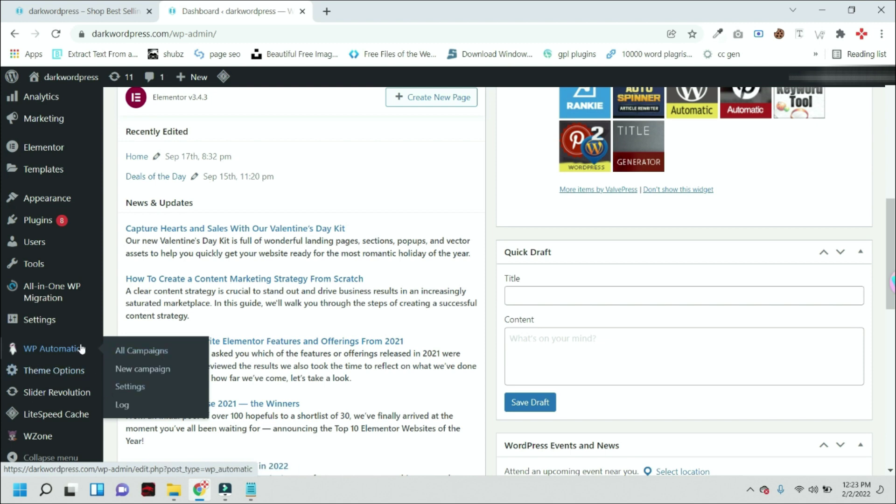
right_click(135, 372)
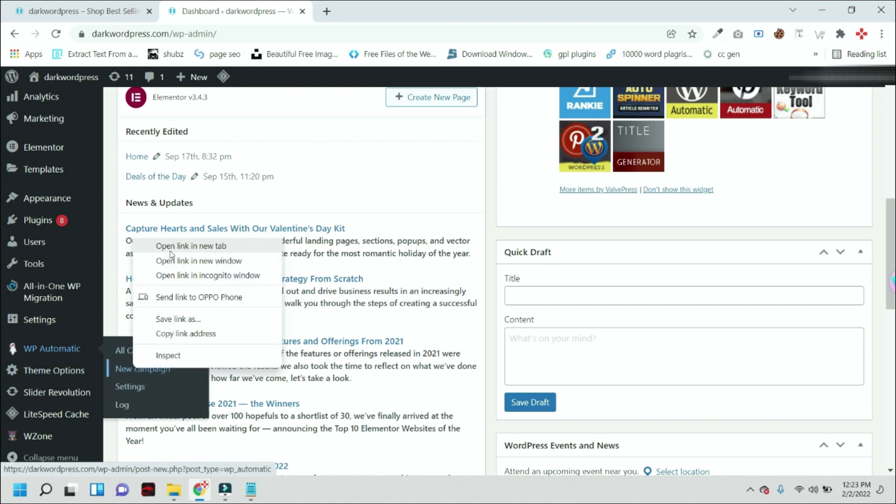
left_click(169, 248)
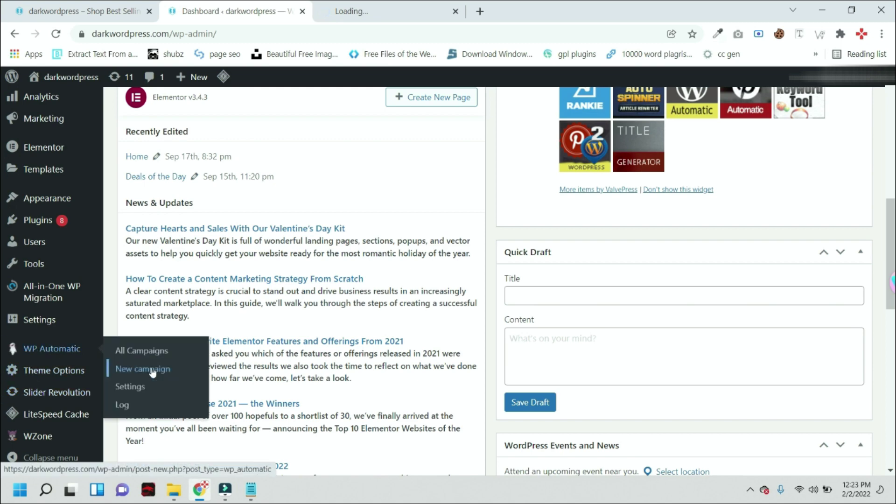
key("ctrl+Tab")
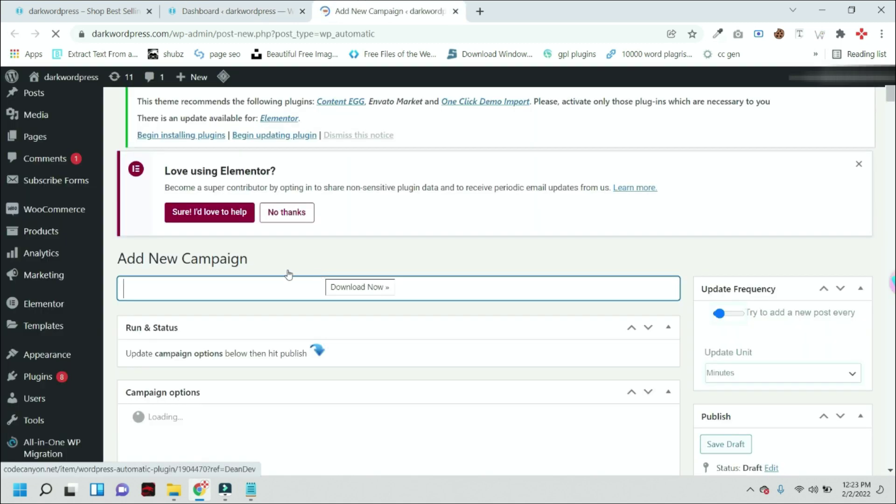
Step: Title the campaign 'demo 1' and choose Feeds as the Campaign Type
scroll(299, 266, "down", 1)
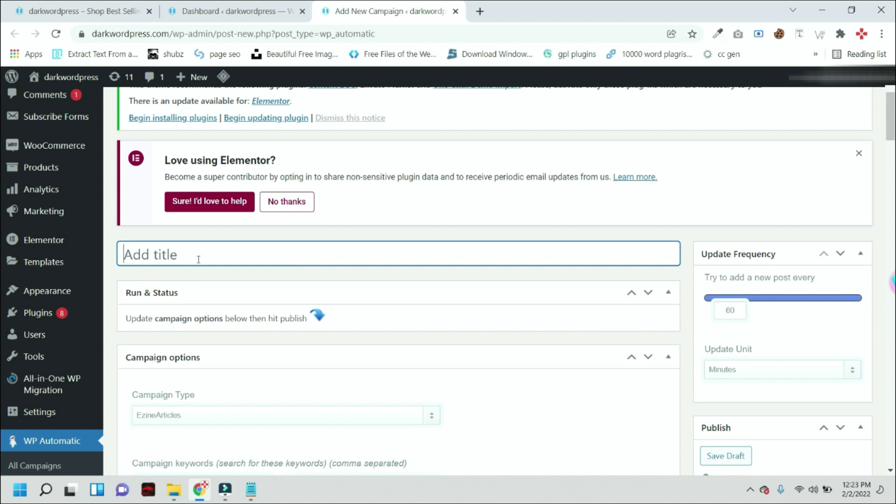
type("demo")
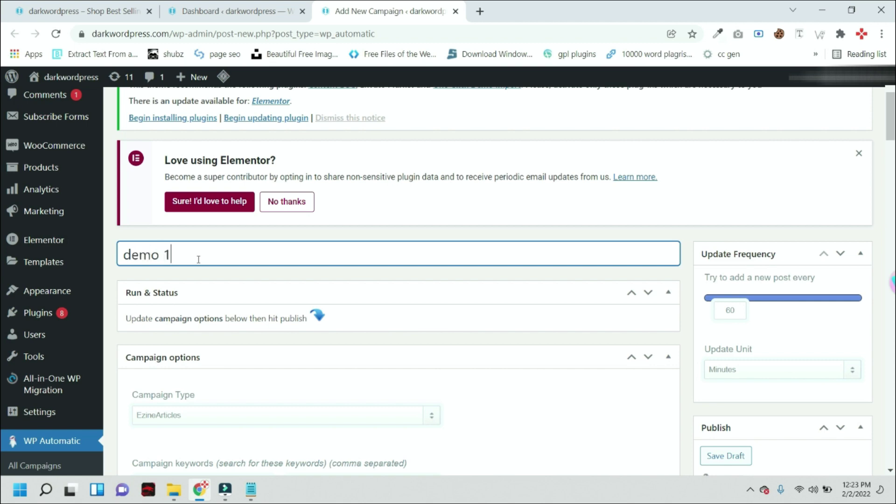
type(" 1")
scroll(305, 236, "down", 6)
scroll(304, 237, "up", 4)
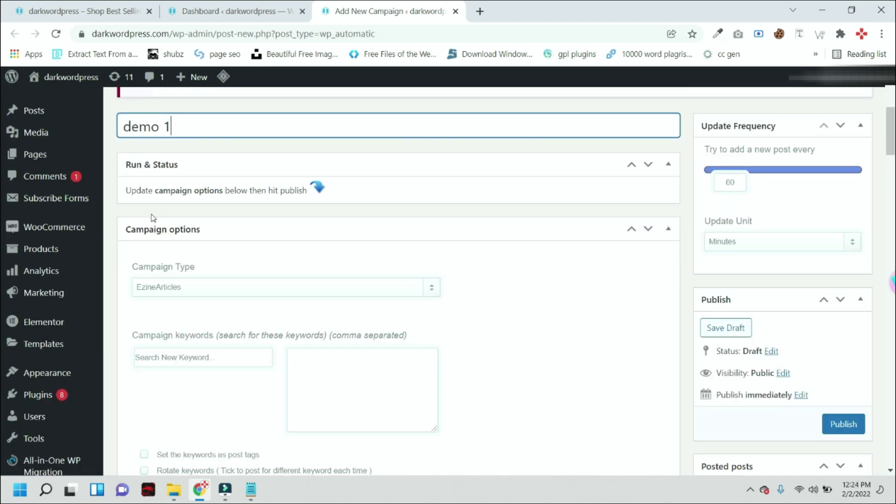
left_click(354, 289)
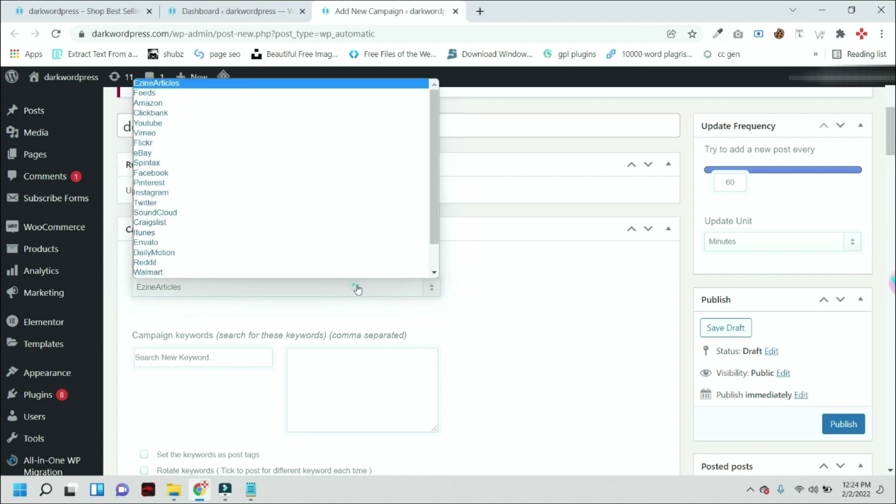
left_click(150, 93)
Step: On the Add New Campaign tab, enter the title 'demo 1' and select Feeds as Campaign Type
left_click(231, 11)
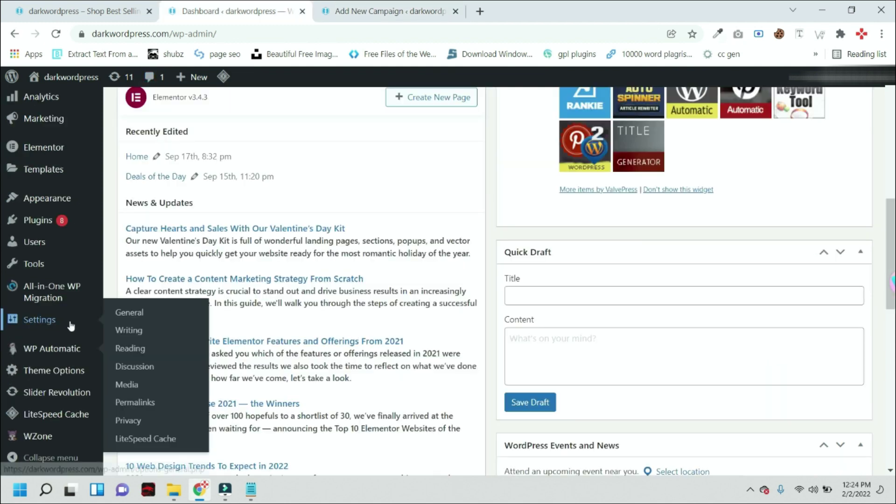
mouse_move(69, 360)
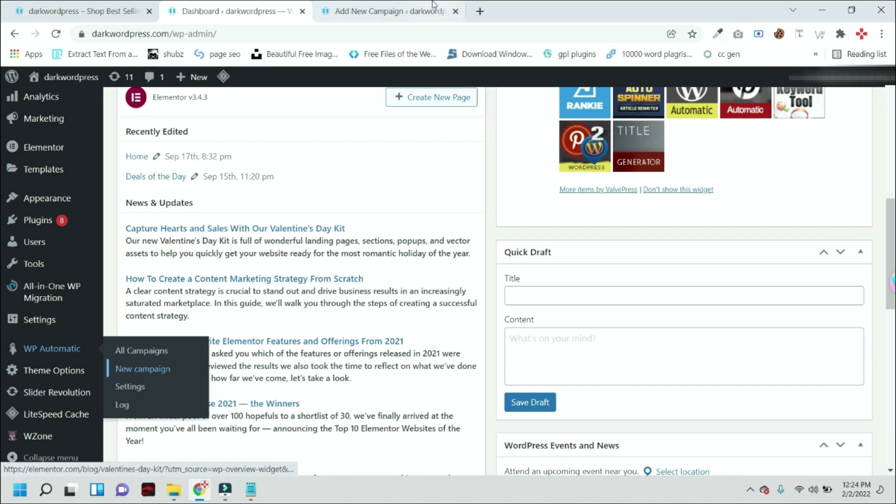
left_click(350, 4)
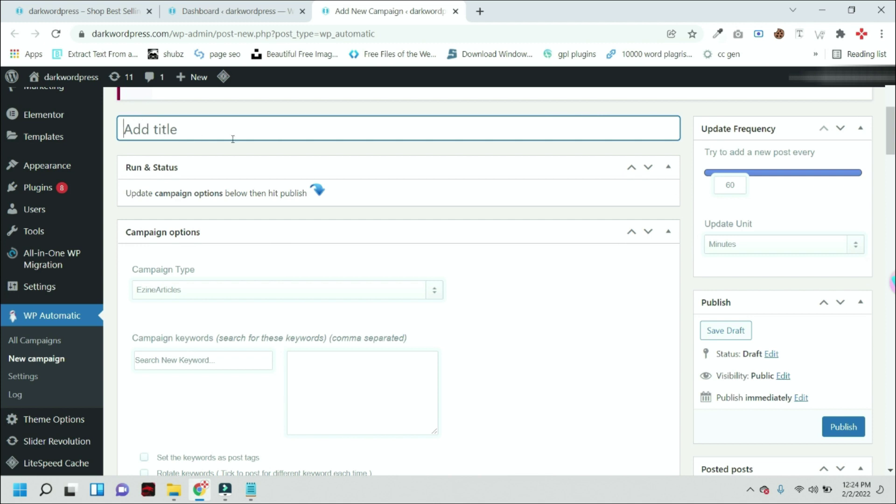
type("demo 1")
scroll(232, 139, "down", 1)
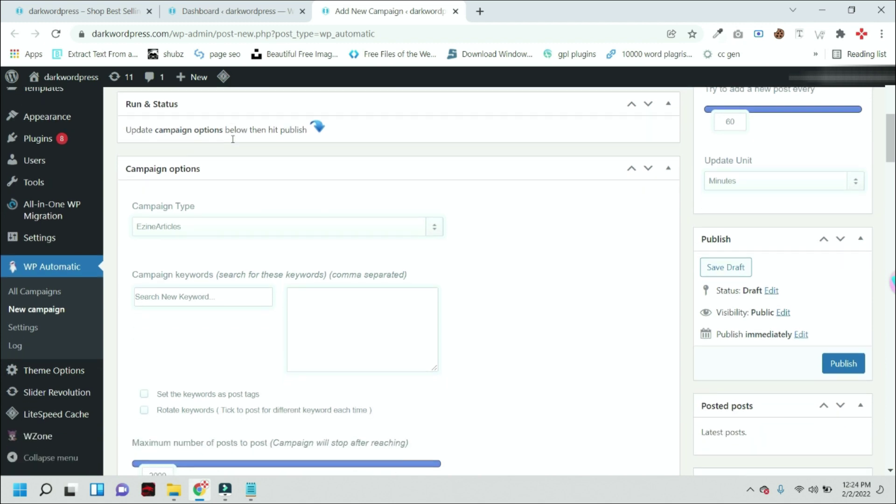
left_click(274, 226)
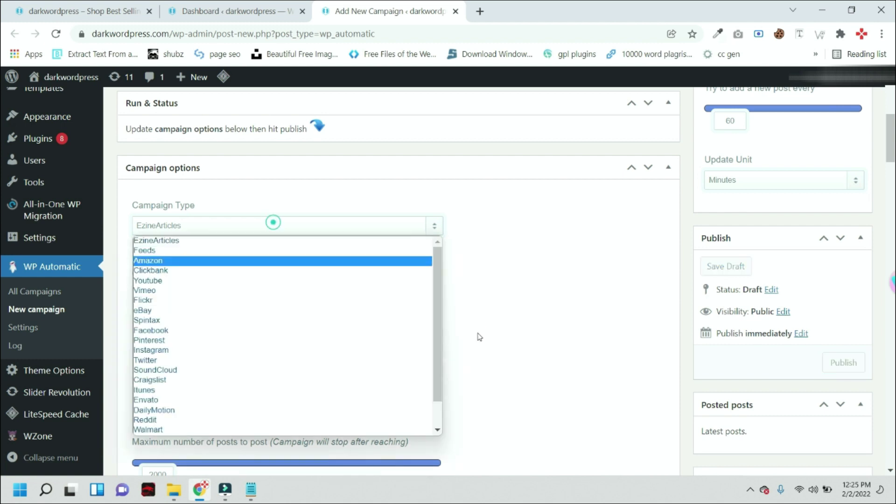
left_click(151, 251)
Step: Return to the WordPress admin Dashboard tab
scroll(154, 252, "down", 2)
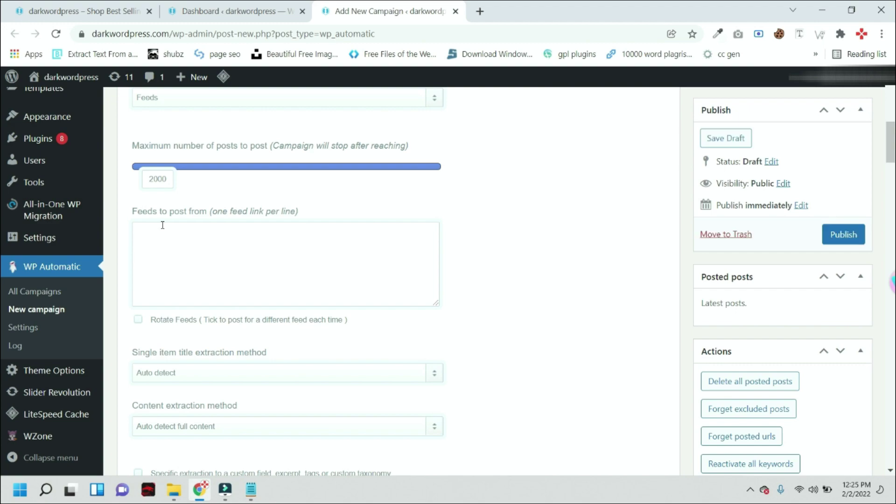
left_click(245, 6)
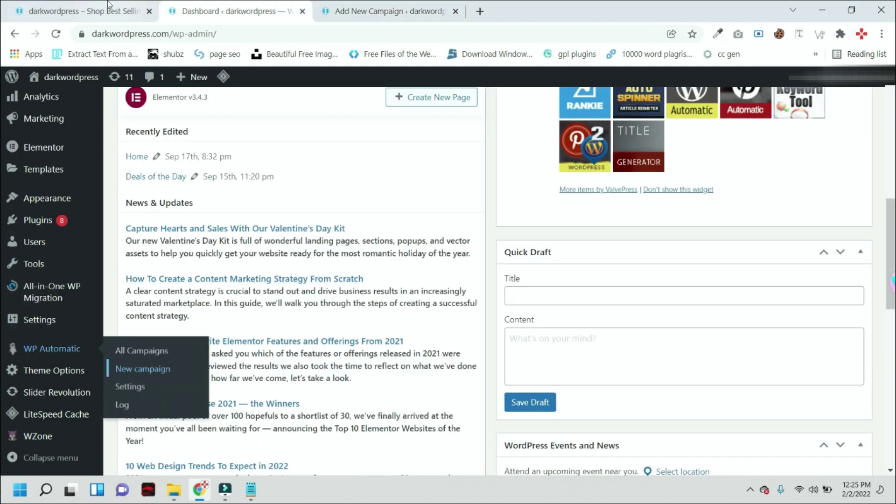
left_click(109, 5)
key("ctrl+Tab")
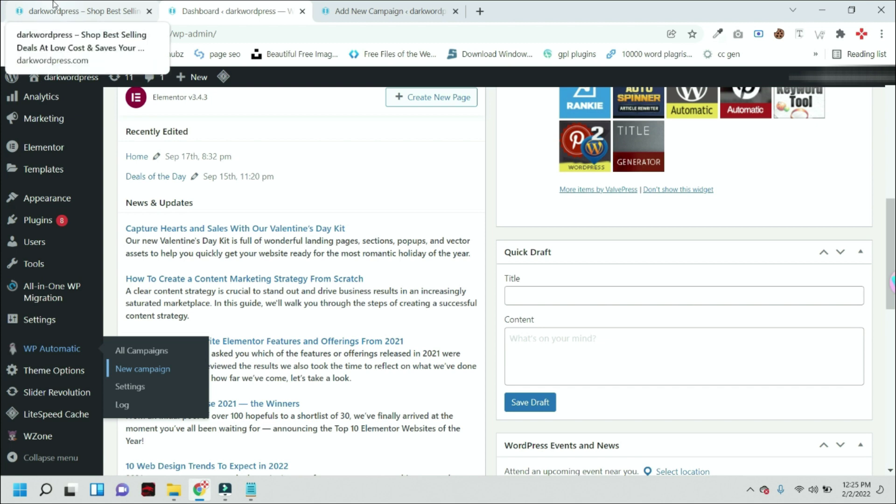
Step: Search Google for 'gaming rss feeds' in a new tab
left_click(381, 10)
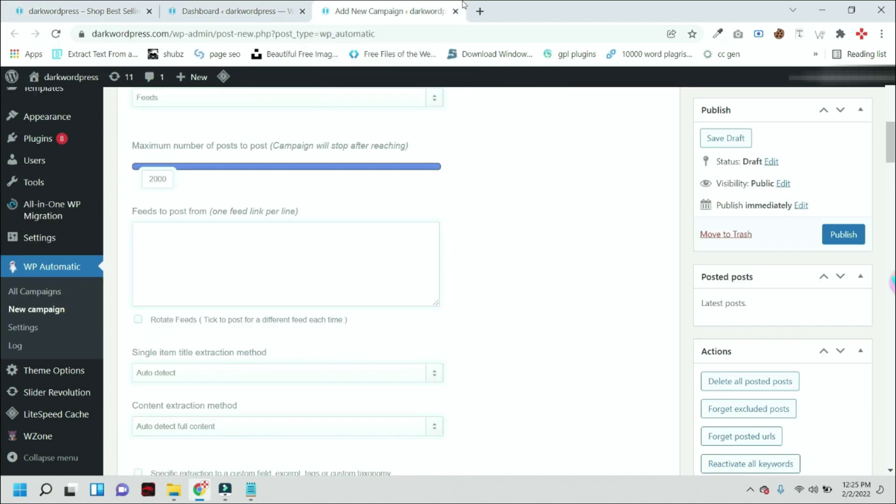
left_click(488, 15)
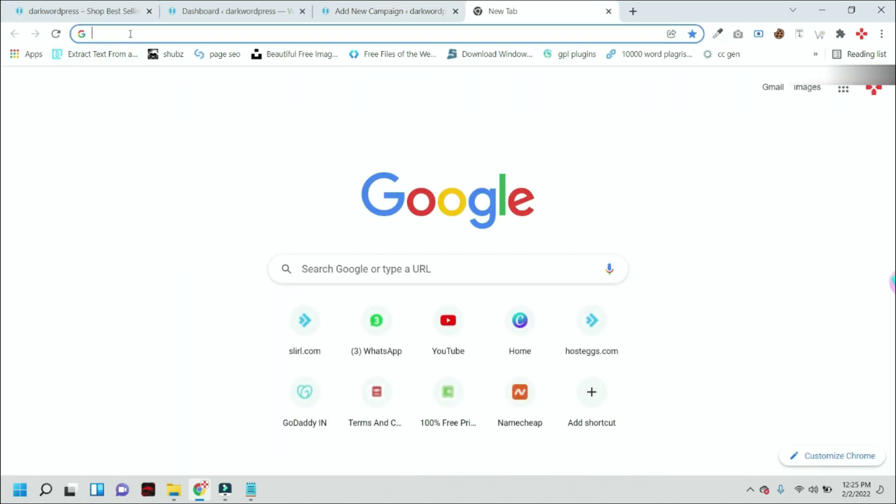
type("gan")
key("BackSpace")
key("BackSpace")
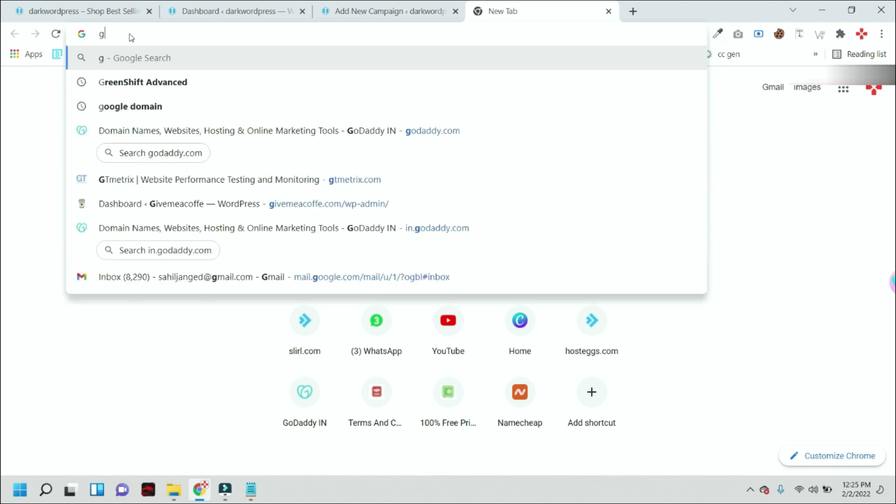
type("amin")
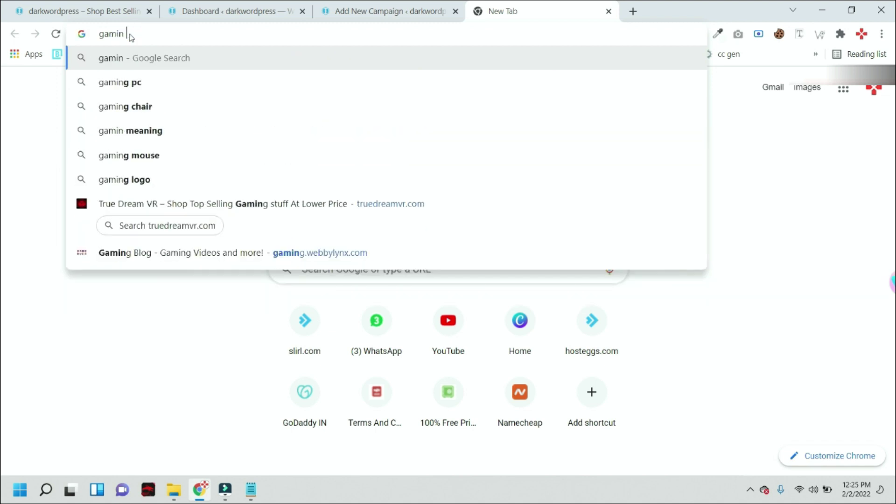
key("BackSpace")
key("BackSpace")
key("BackSpace")
key("BackSpace")
key("BackSpace")
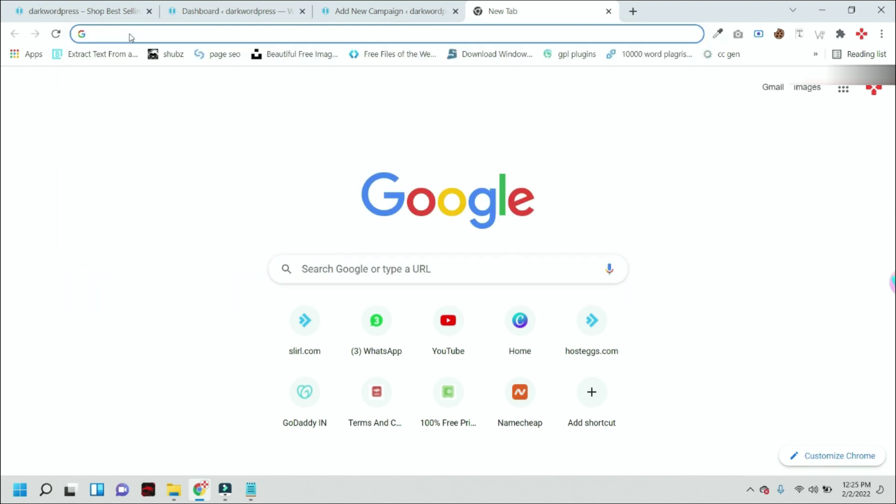
type("agming")
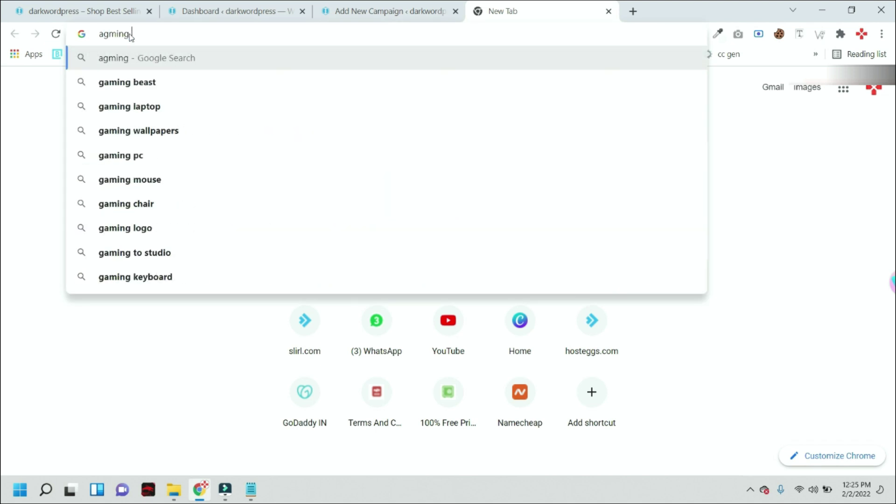
type(" rss")
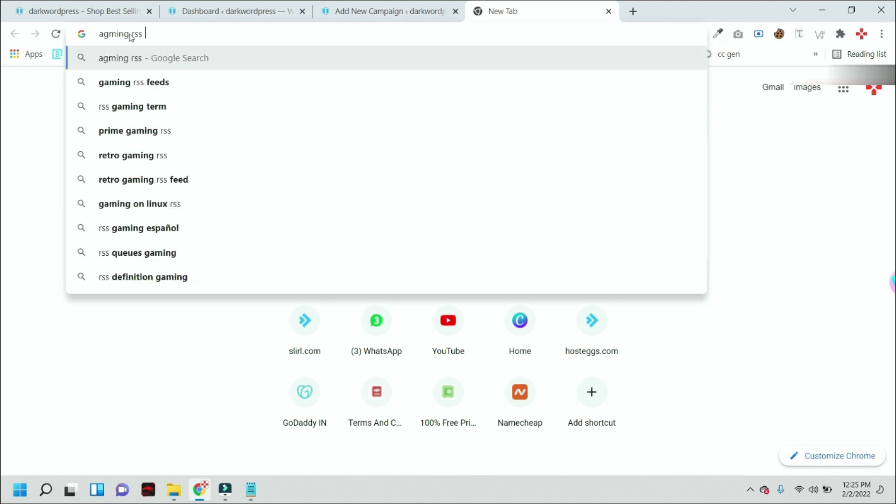
key("Down")
key("Return")
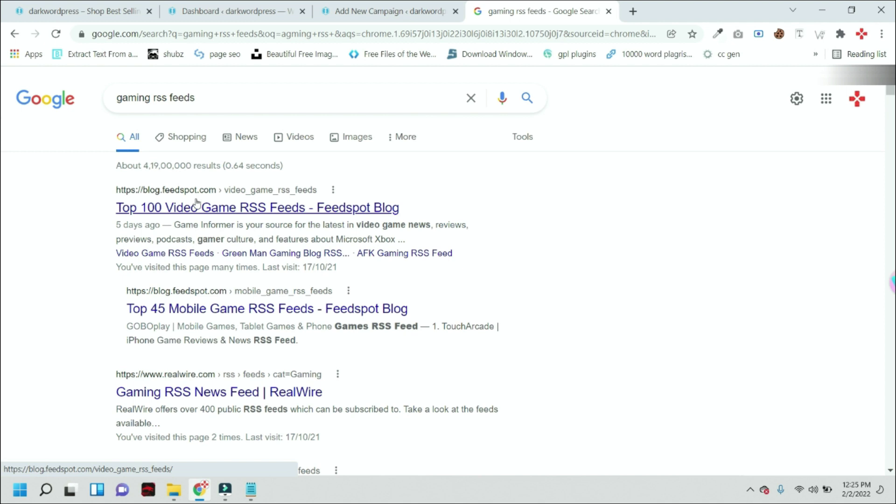
Step: Open Feedspot's Top 100 Video Game RSS Feeds page and copy the kotaku.com/rss link
middle_click(196, 206)
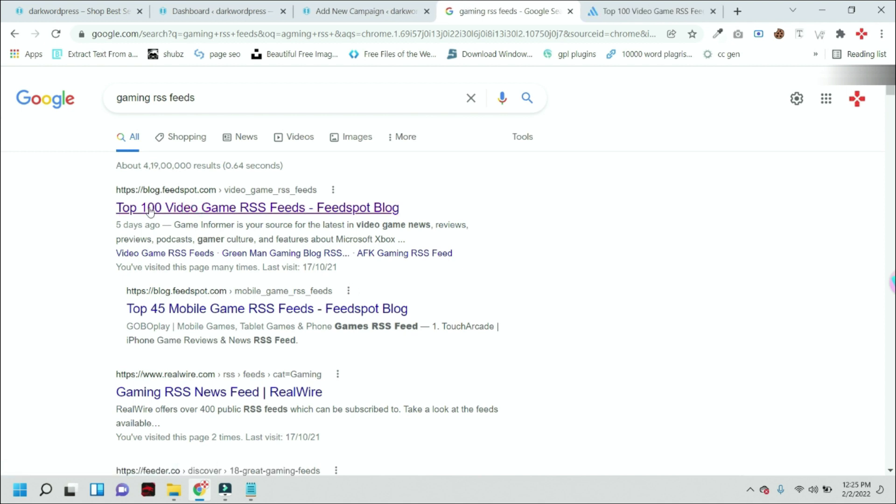
left_click(634, 6)
scroll(475, 282, "down", 8)
scroll(218, 218, "up", 4)
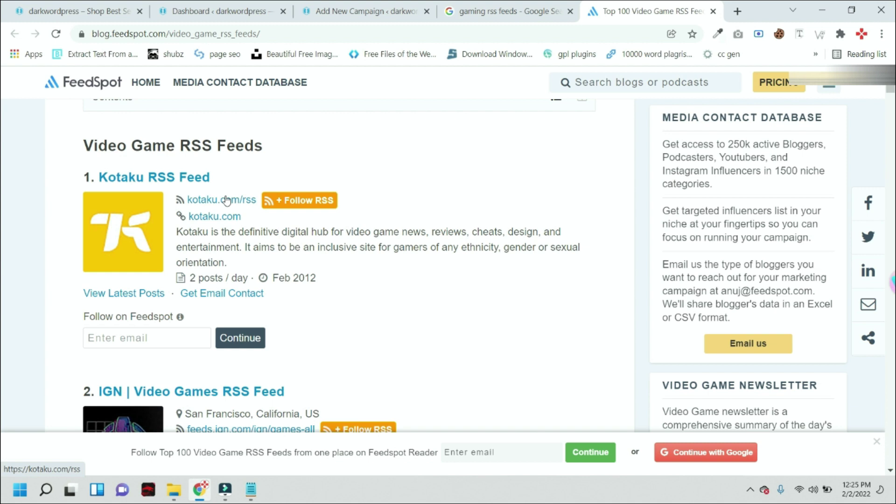
right_click(227, 201)
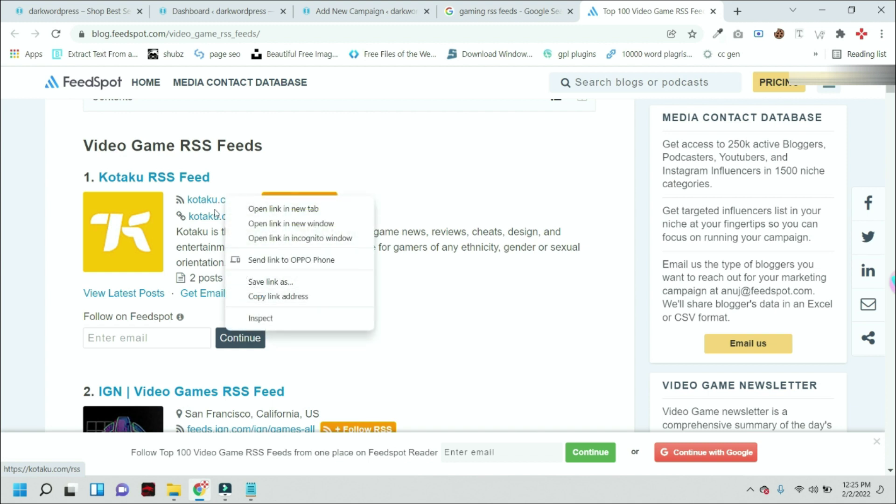
left_click(286, 298)
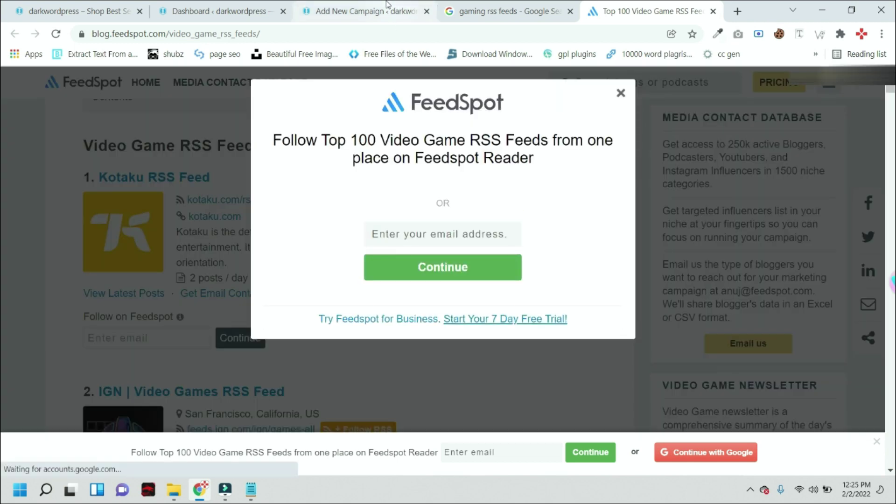
Step: Paste the Kotaku feed address into the empty 'Feeds to post from' list
left_click(366, 11)
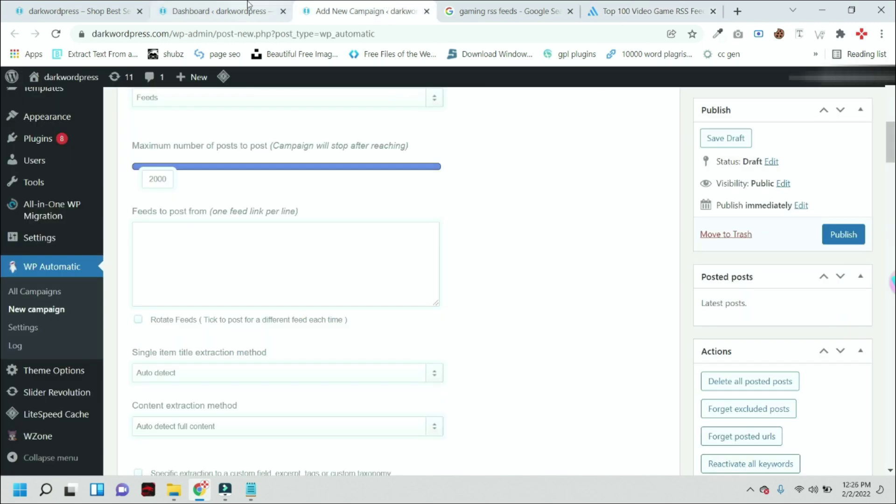
left_click(176, 234)
key("ctrl+v")
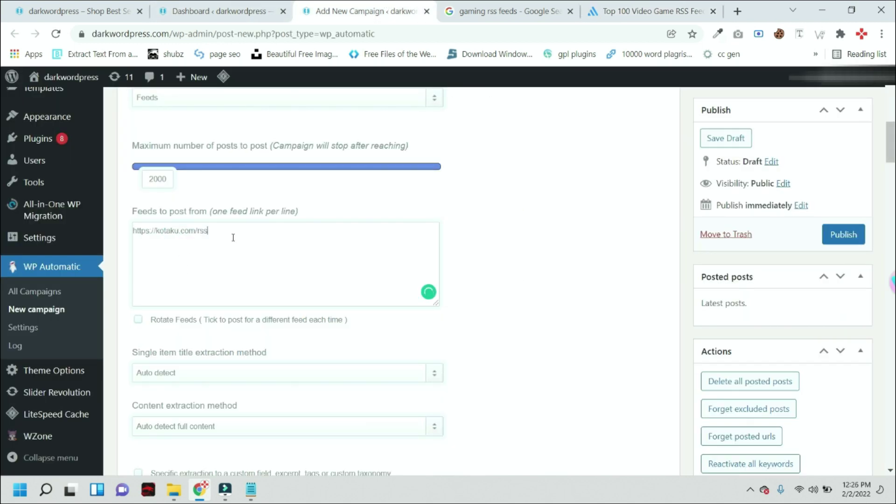
Step: Copy the IGN feed from Feedspot and paste it on the second line
left_click(630, 7)
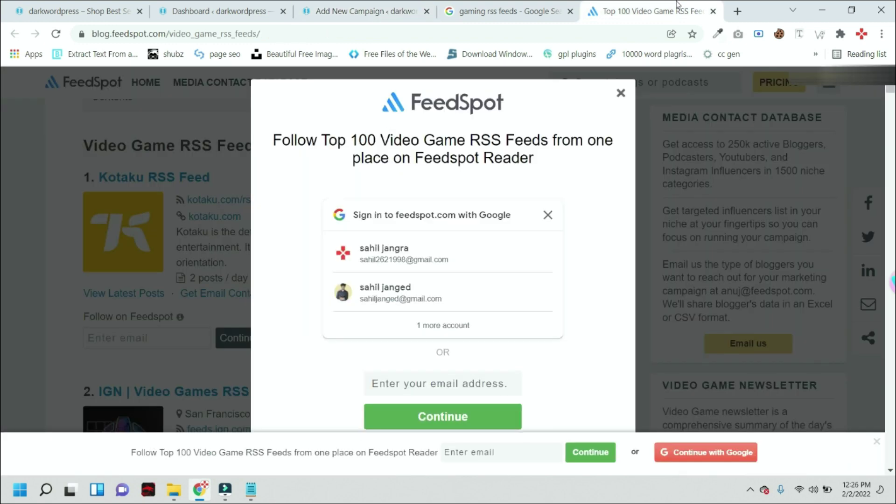
left_click(621, 93)
scroll(244, 151, "down", 5)
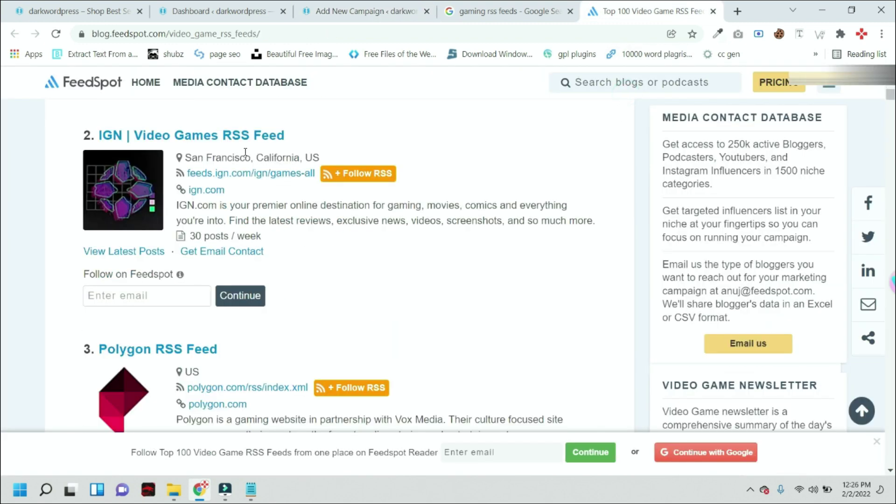
right_click(229, 173)
left_click(280, 271)
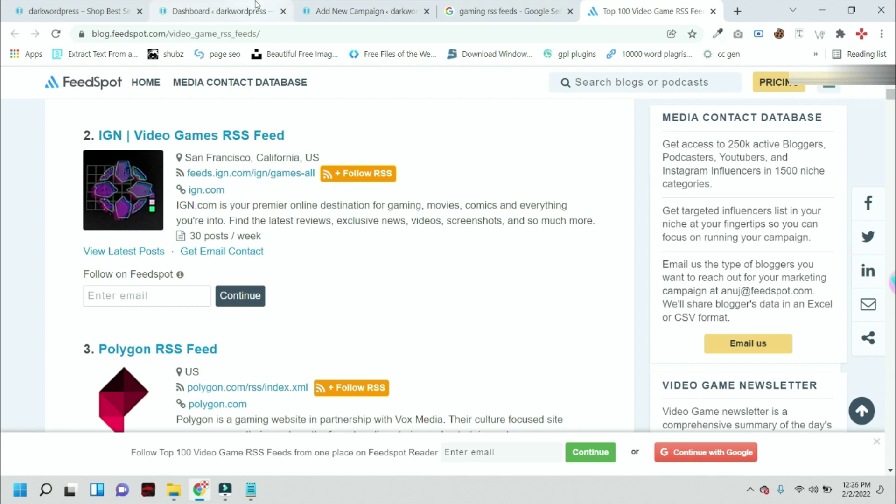
left_click(219, 11)
left_click(365, 11)
key("ctrl+v")
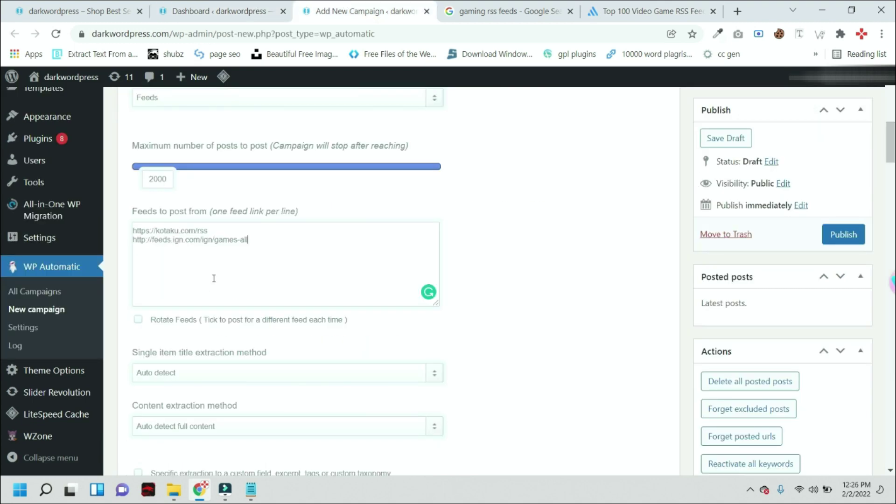
Step: Add the Polygon feed on the third line and tick Rotate Feeds
left_click(651, 11)
scroll(244, 136, "down", 4)
right_click(238, 132)
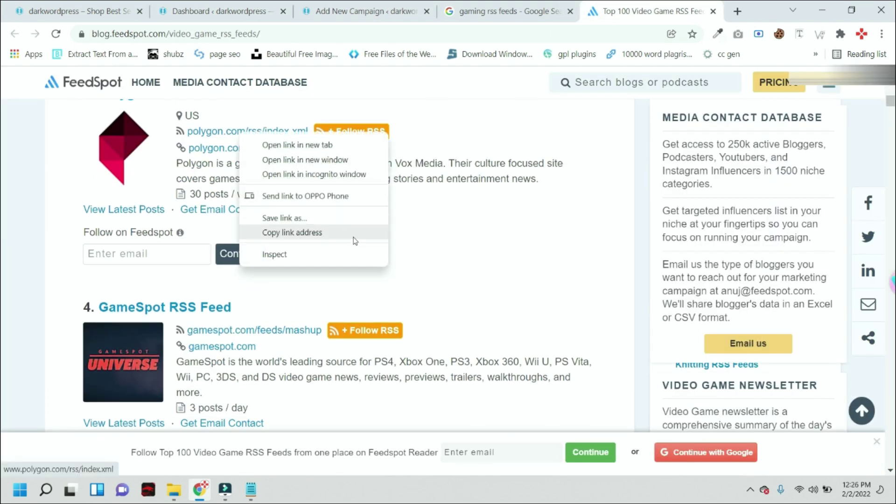
left_click(334, 233)
left_click(328, 6)
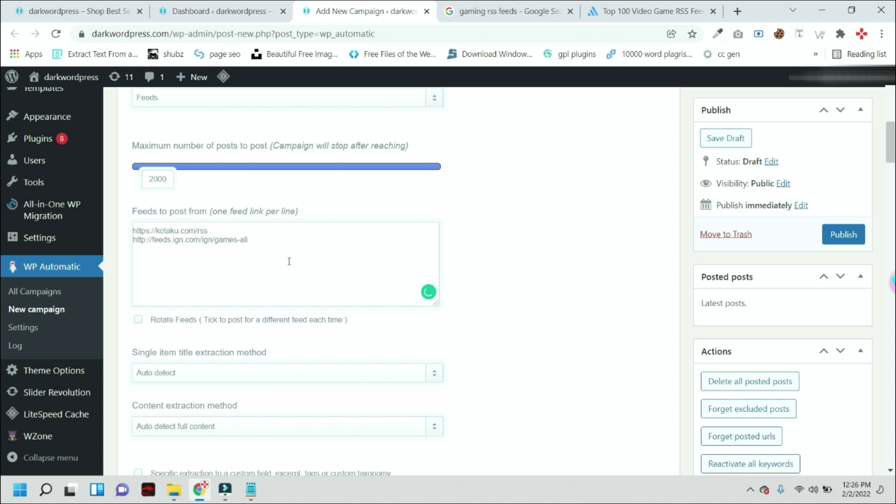
key("ctrl+v")
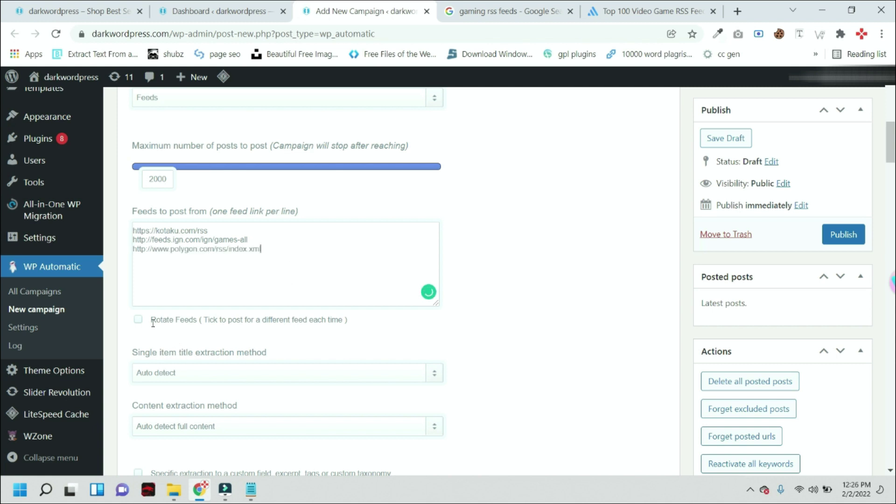
left_click(139, 321)
scroll(401, 280, "down", 4)
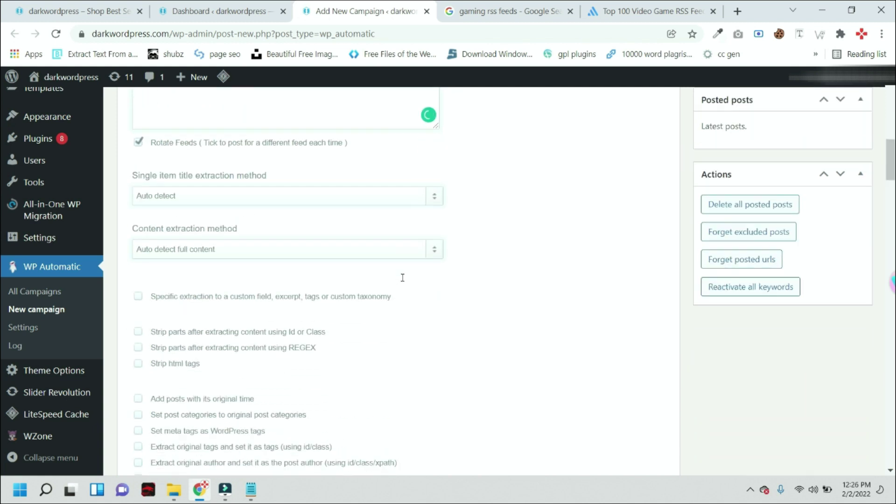
scroll(383, 220, "down", 3)
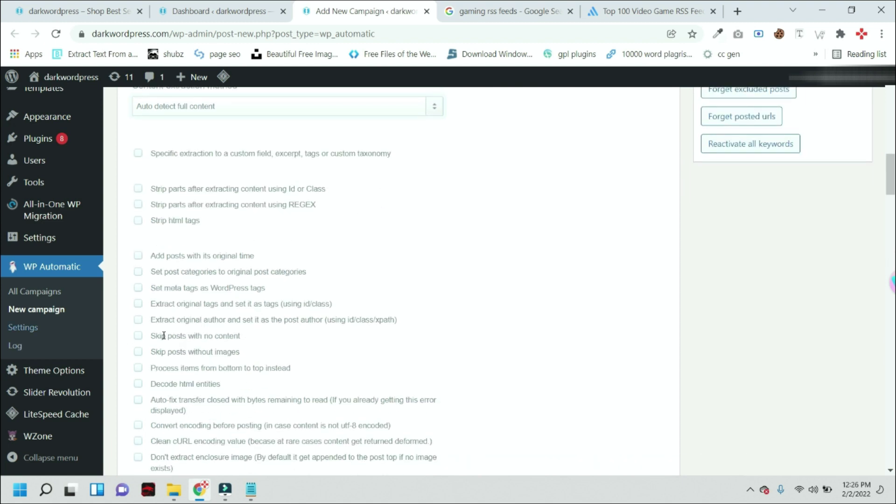
left_click(138, 335)
left_click(138, 353)
scroll(301, 205, "down", 15)
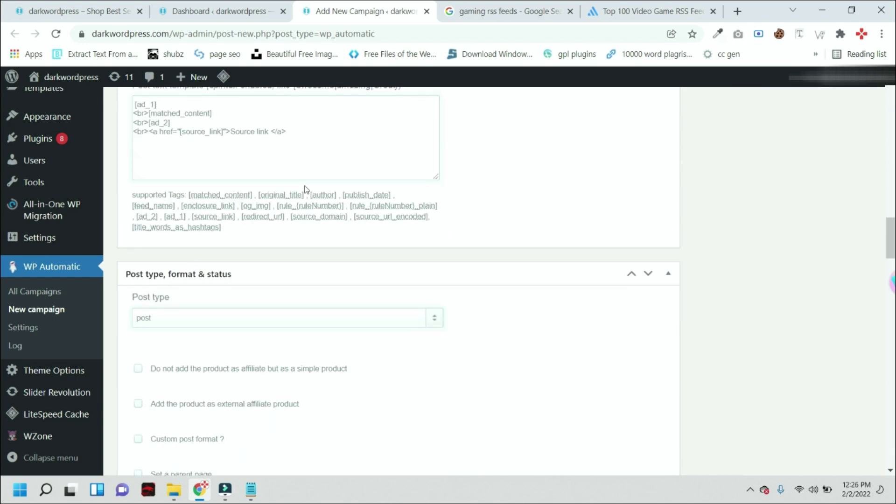
scroll(306, 189, "up", 8)
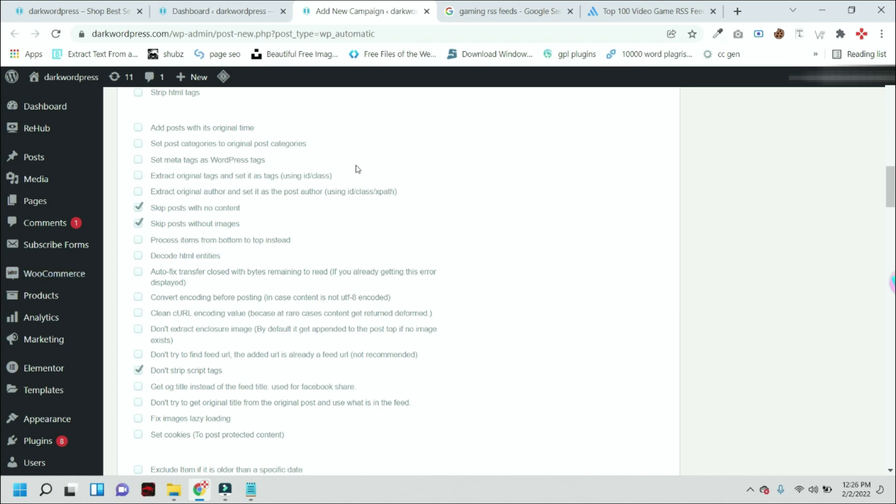
scroll(357, 169, "down", 10)
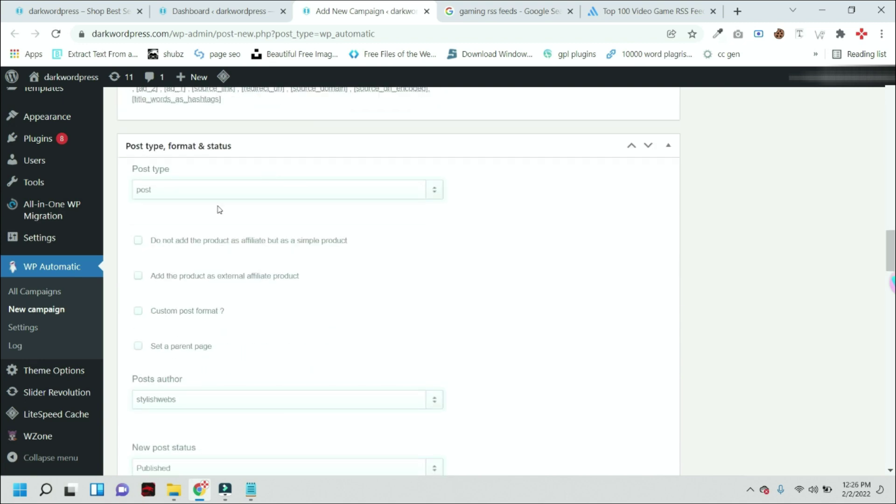
scroll(156, 178, "down", 4)
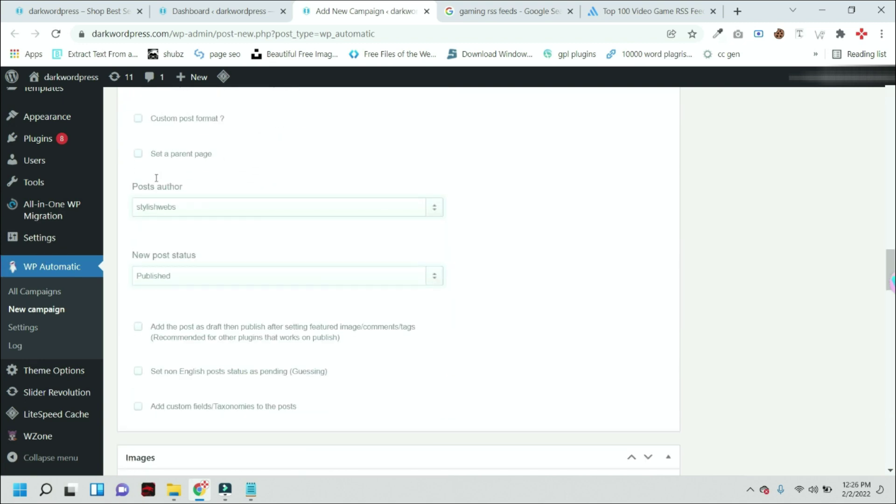
scroll(156, 178, "down", 7)
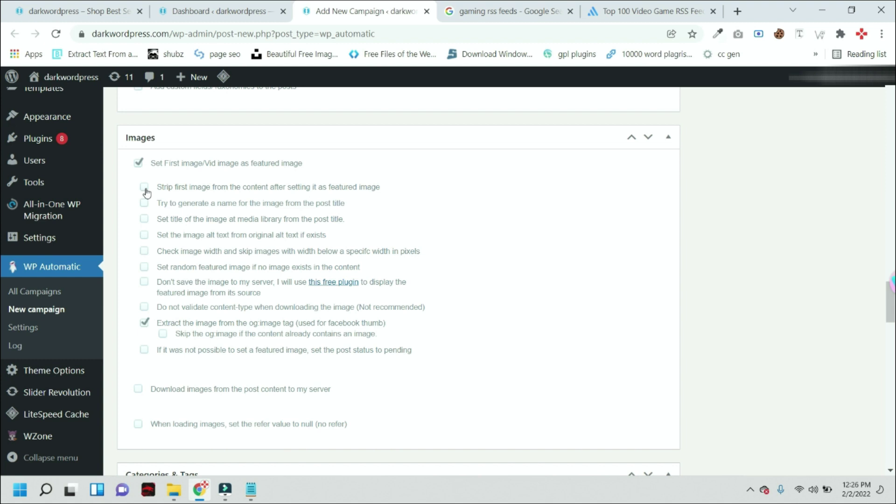
Step: Tick 'Strip first image from the content after setting it as featured image' and 'Actually strip the image'
left_click(145, 189)
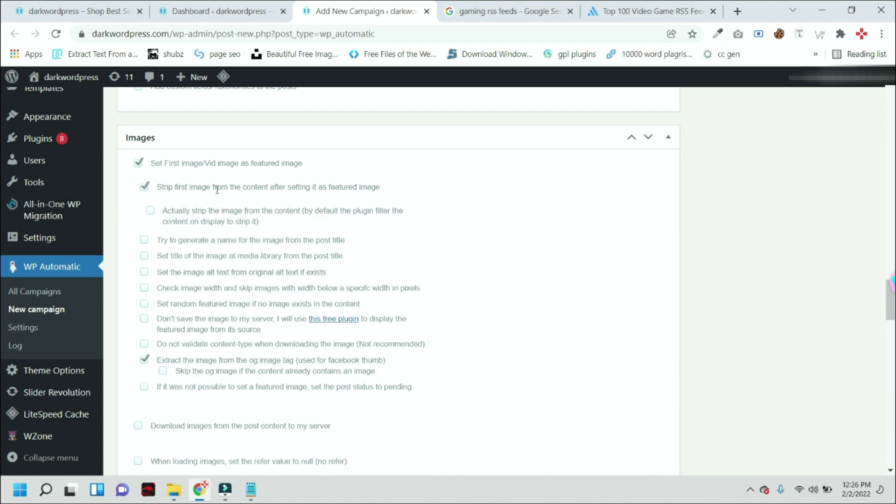
left_click(150, 211)
scroll(172, 186, "down", 7)
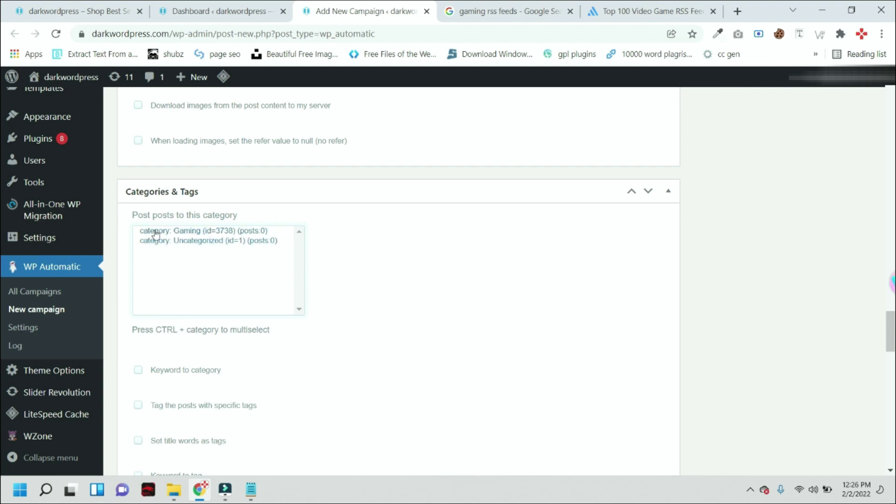
Step: Select 'category: Gaming' in the 'Post posts to this category' list
left_click(168, 232)
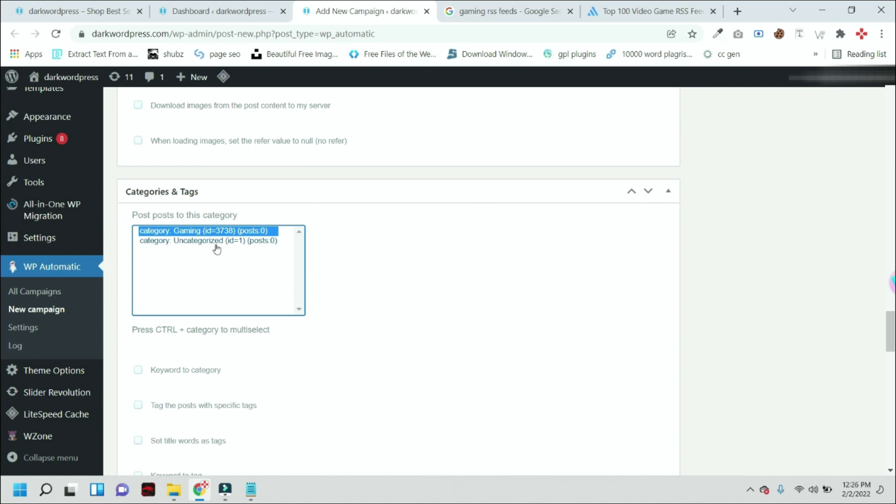
scroll(42, 179, "up", 5)
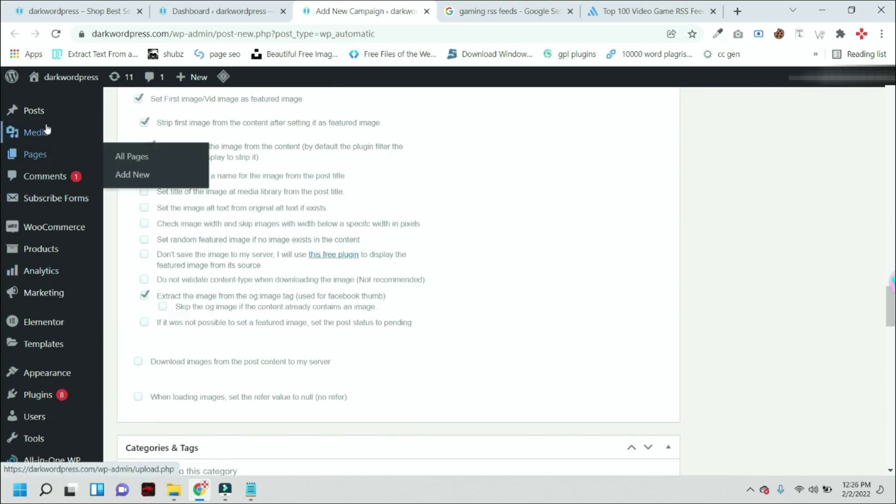
scroll(42, 131, "up", 3)
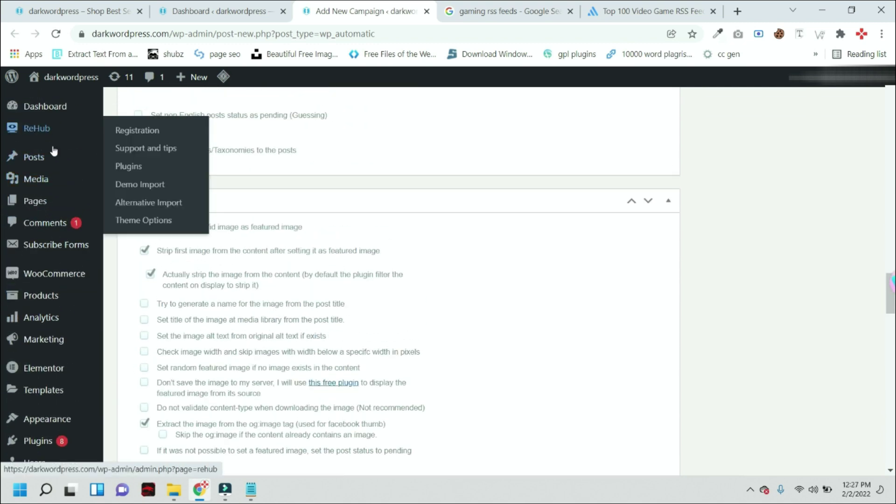
Step: Create a new post category 'gaming 2' on the Categories page opened in a new tab
right_click(138, 195)
left_click(178, 199)
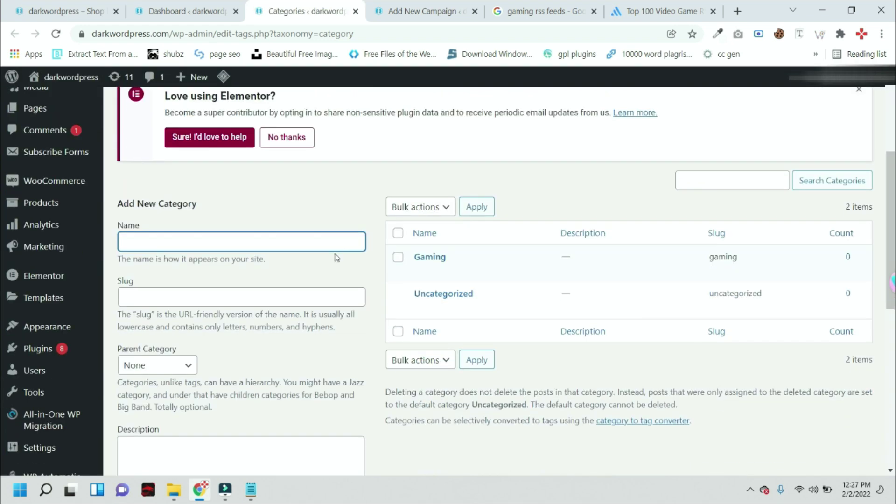
left_click(158, 242)
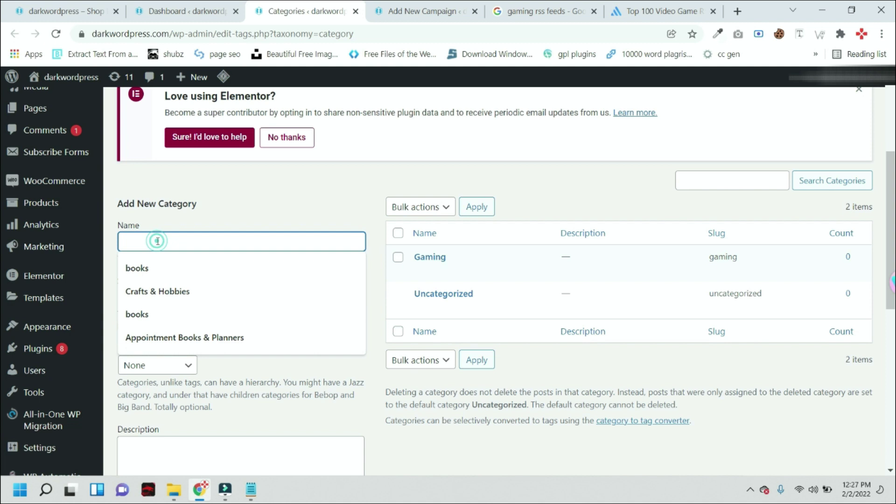
type("gaming 2")
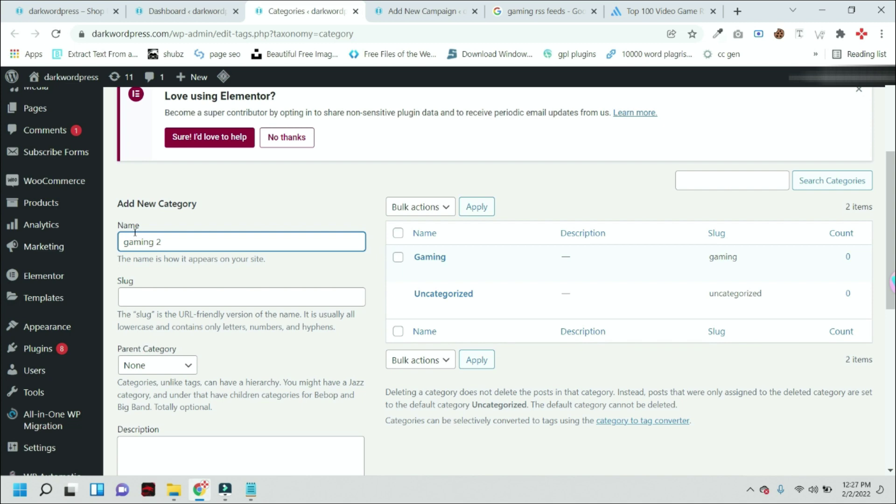
scroll(140, 327, "down", 6)
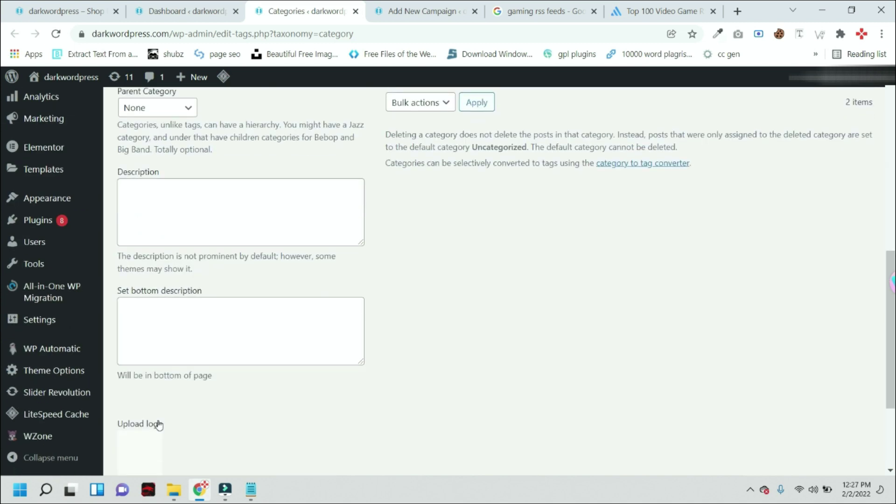
left_click(142, 413)
scroll(411, 176, "up", 10)
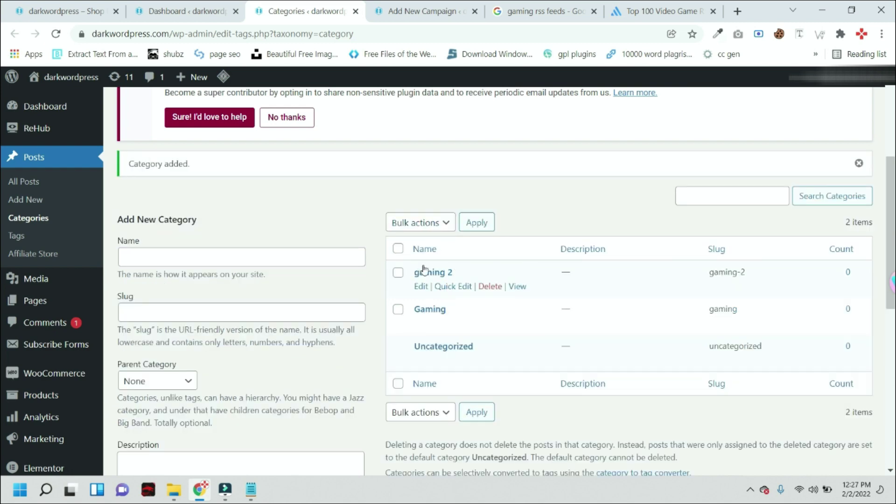
Step: Publish the demo 1 campaign from the Add New Campaign page
left_click(410, 6)
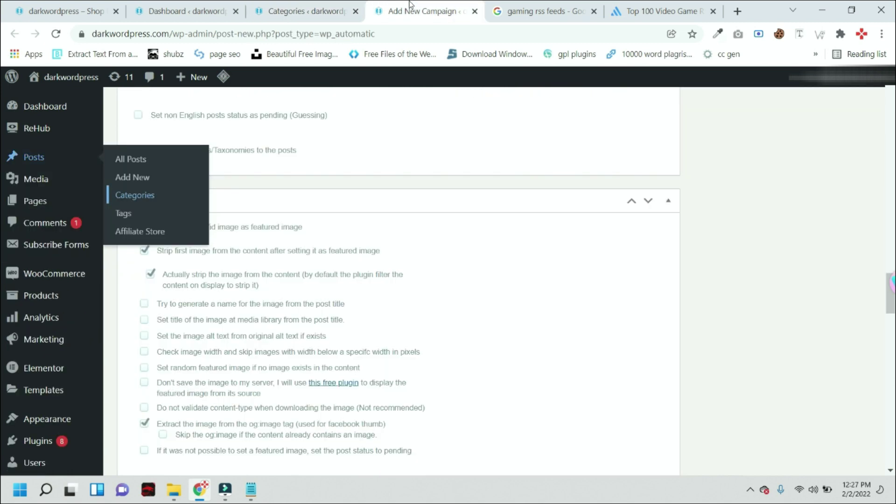
scroll(276, 195, "down", 8)
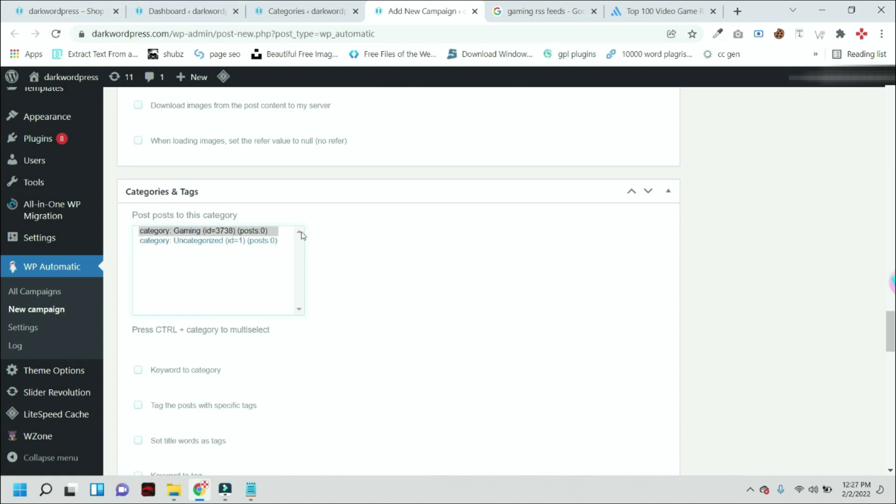
scroll(2, 303, "up", 1)
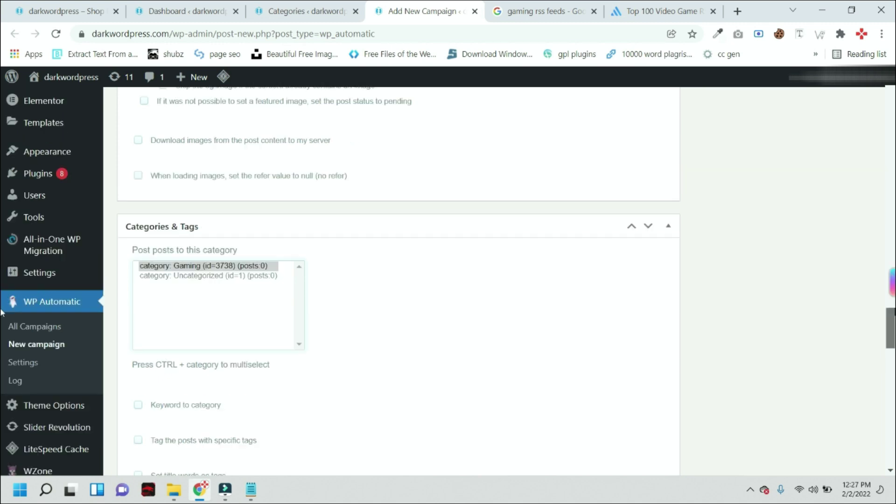
left_click(18, 343)
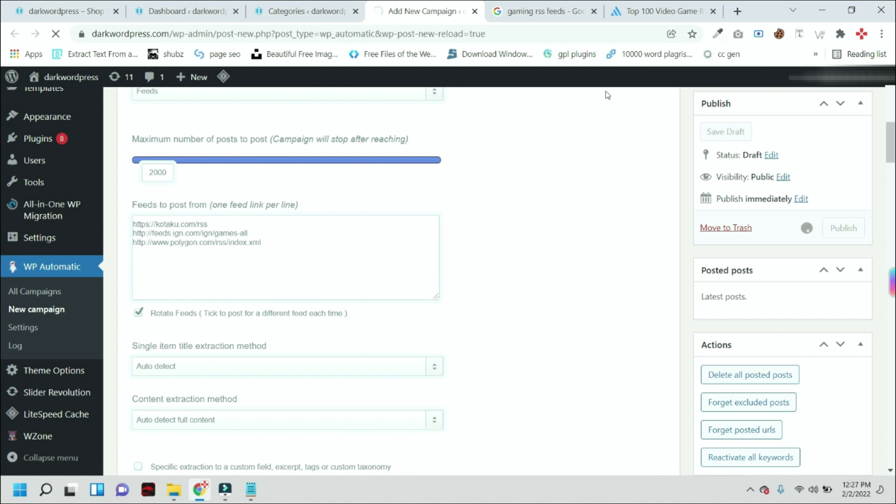
Step: Scroll the reloaded demo 1 edit page to check the 'Campaign published' notice
scroll(607, 95, "up", 3)
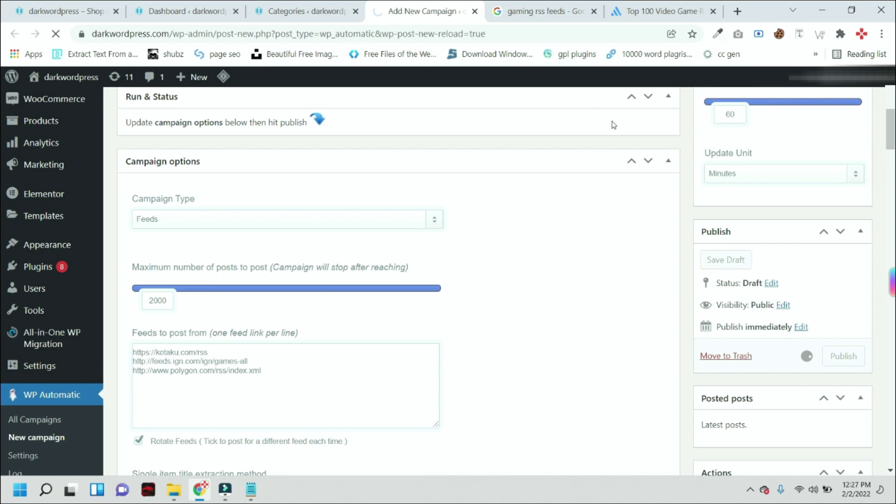
scroll(614, 125, "up", 3)
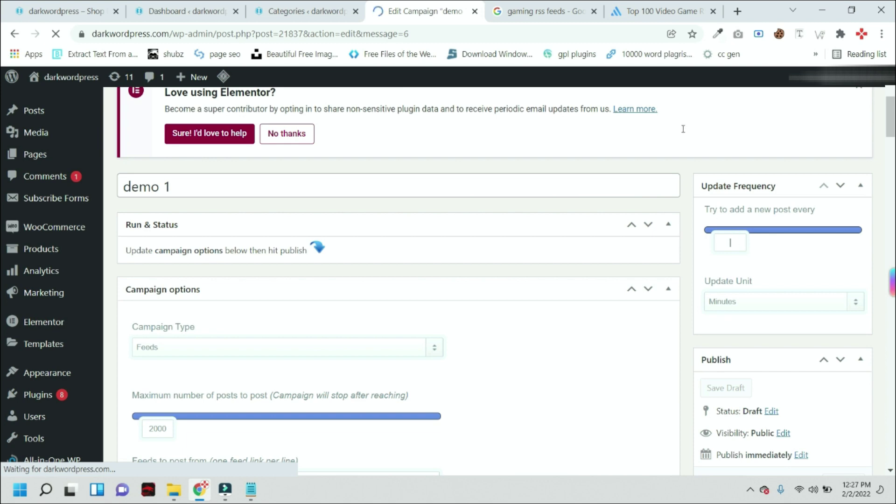
scroll(654, 136, "down", 7)
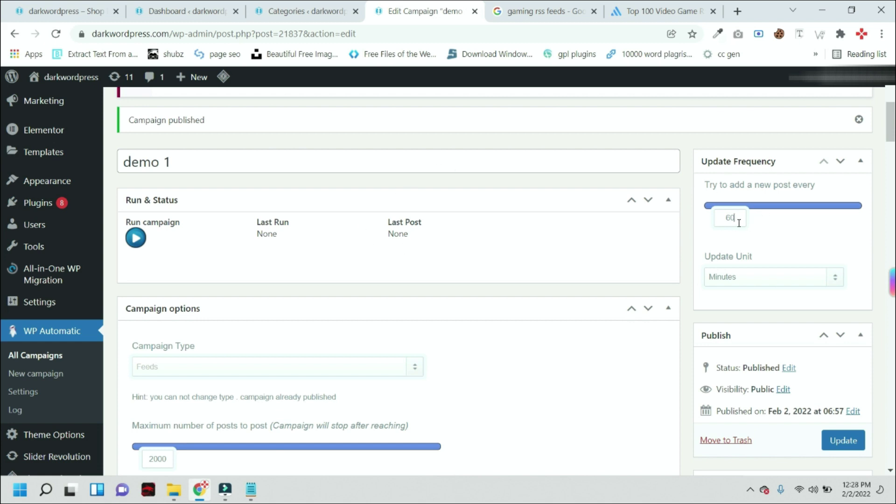
Step: Switch the Update Unit from Minutes to Days so the campaign posts every 1 Days
left_click(747, 278)
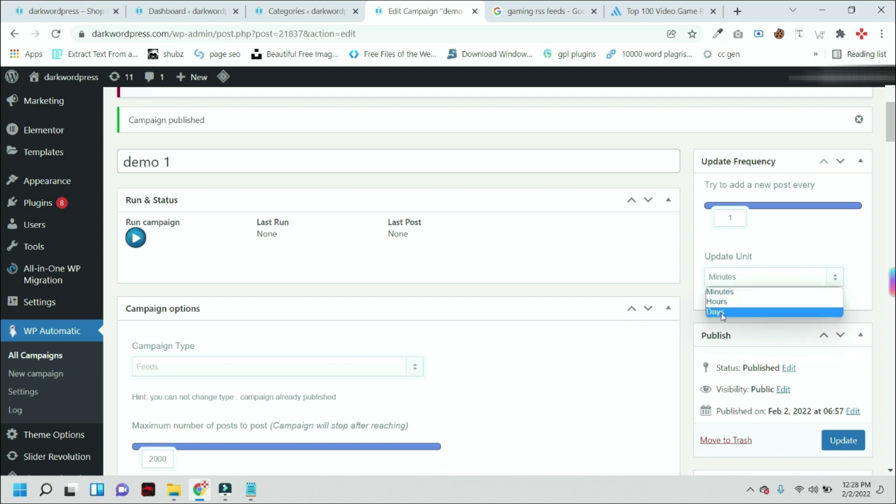
left_click(722, 313)
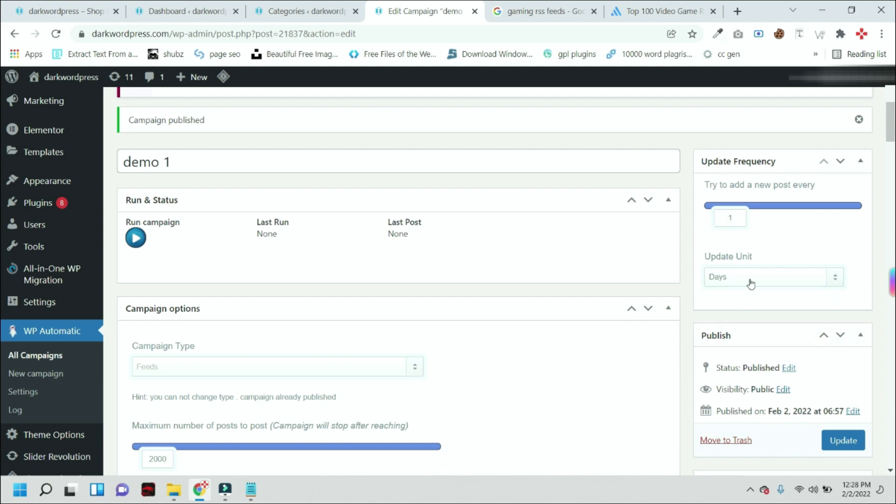